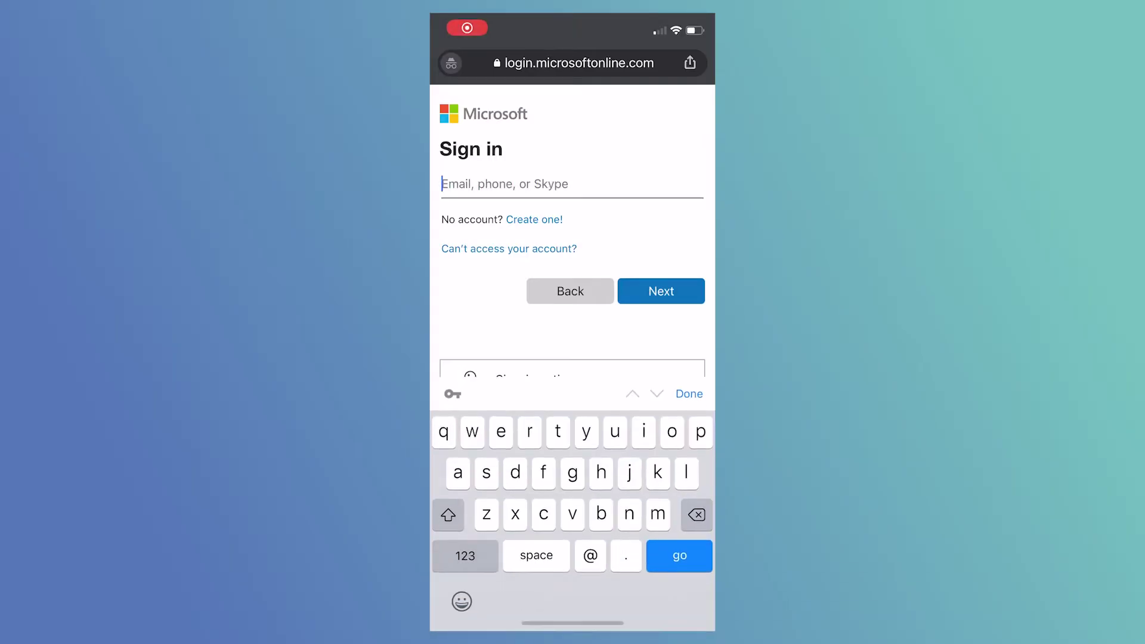
Submit the account email on the iPhone and approve the Beyond Identity prompt to reach My Apps.
{"action": "left_click", "coordinate": [448, 161]}
{"action": "left_click", "coordinate": [661, 291]}
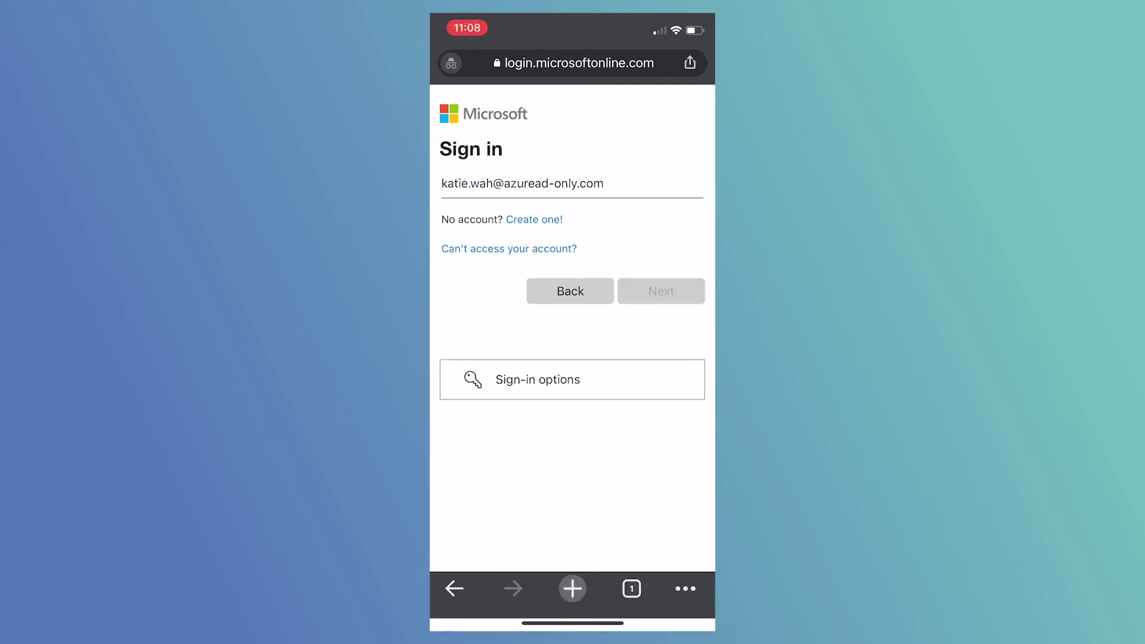
{"action": "left_click", "coordinate": [572, 208]}
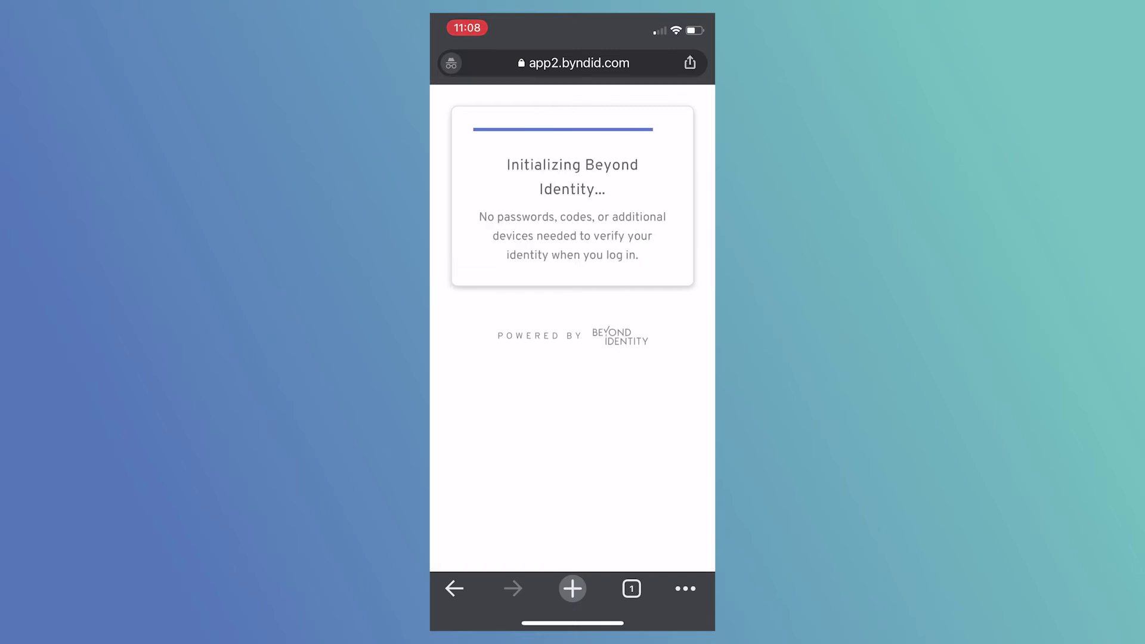
{"action": "left_click", "coordinate": [573, 415]}
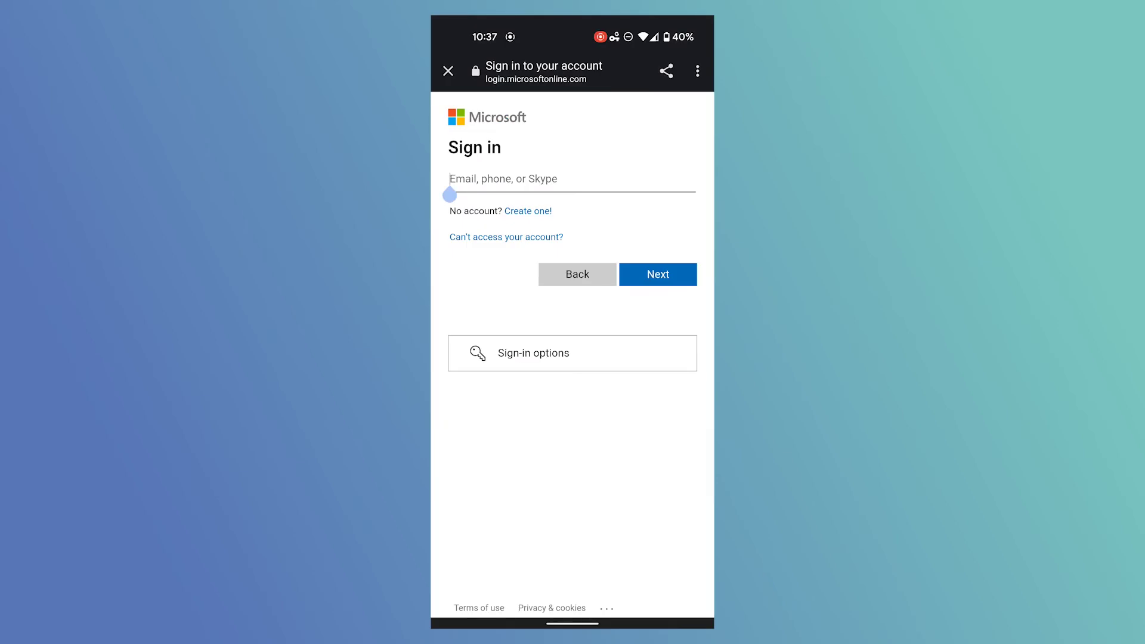
Paste the account email on Android, continue, and confirm the Chrome login with YES.
{"action": "left_click", "coordinate": [451, 185]}
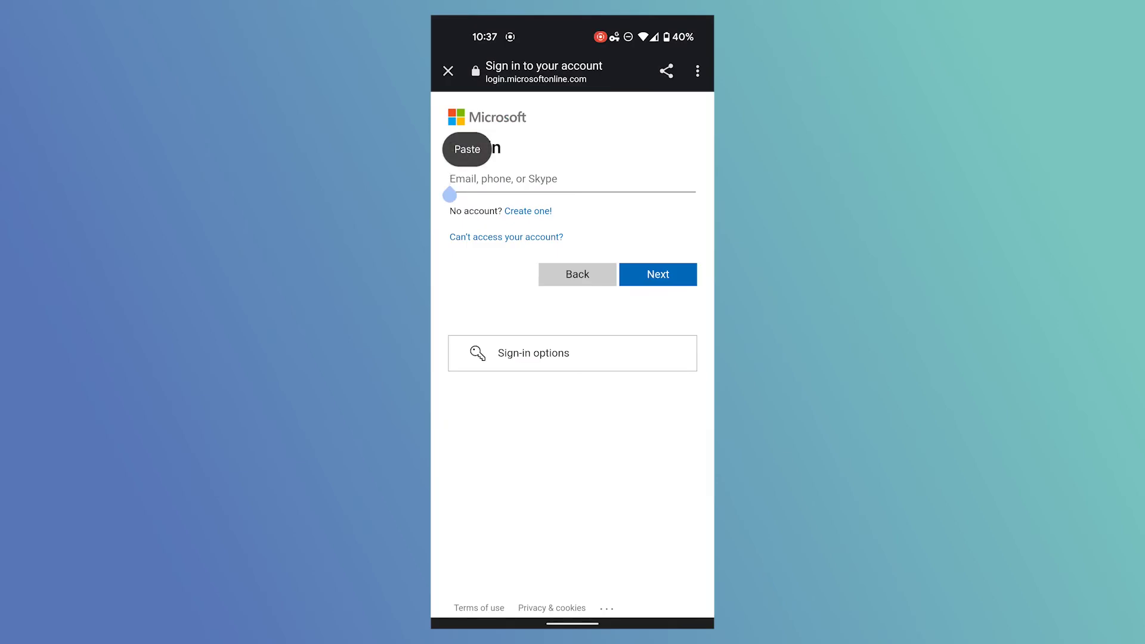
{"action": "left_click", "coordinate": [472, 149]}
{"action": "left_click", "coordinate": [657, 274]}
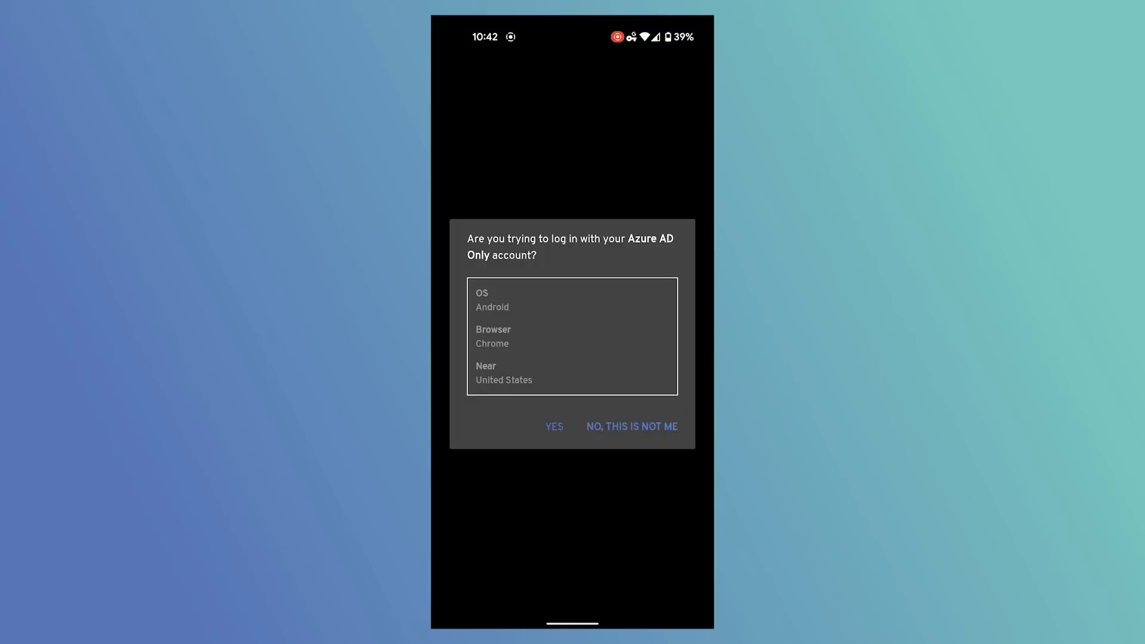
{"action": "left_click", "coordinate": [554, 426]}
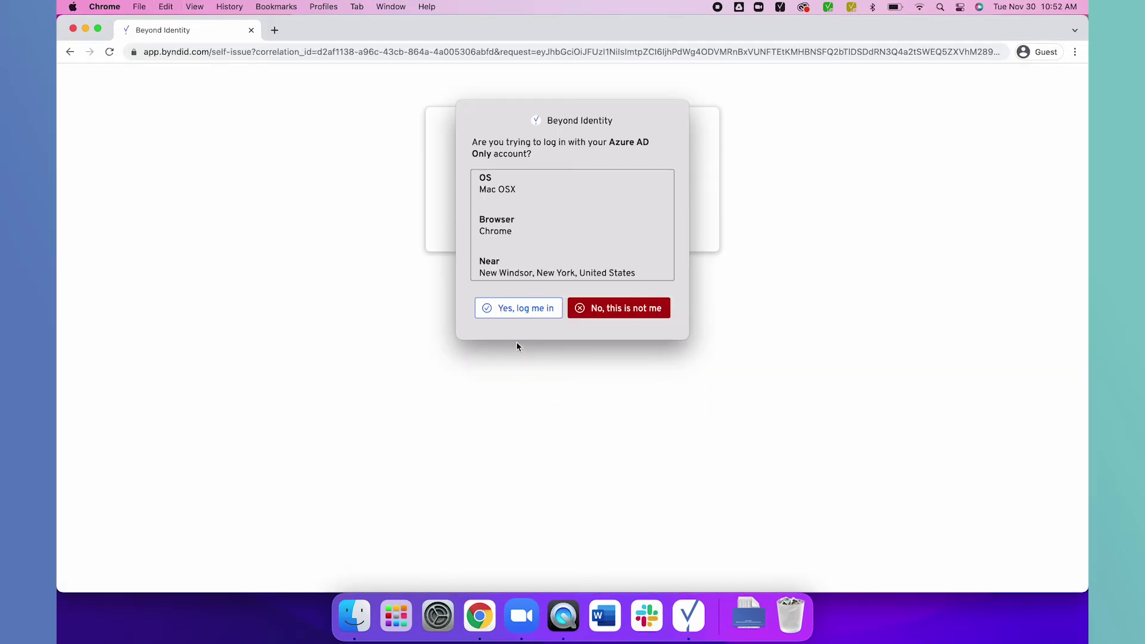
Approve the Mac login with 'Yes, log me in' to open Salesforce Chatter.
{"action": "left_click", "coordinate": [514, 313]}
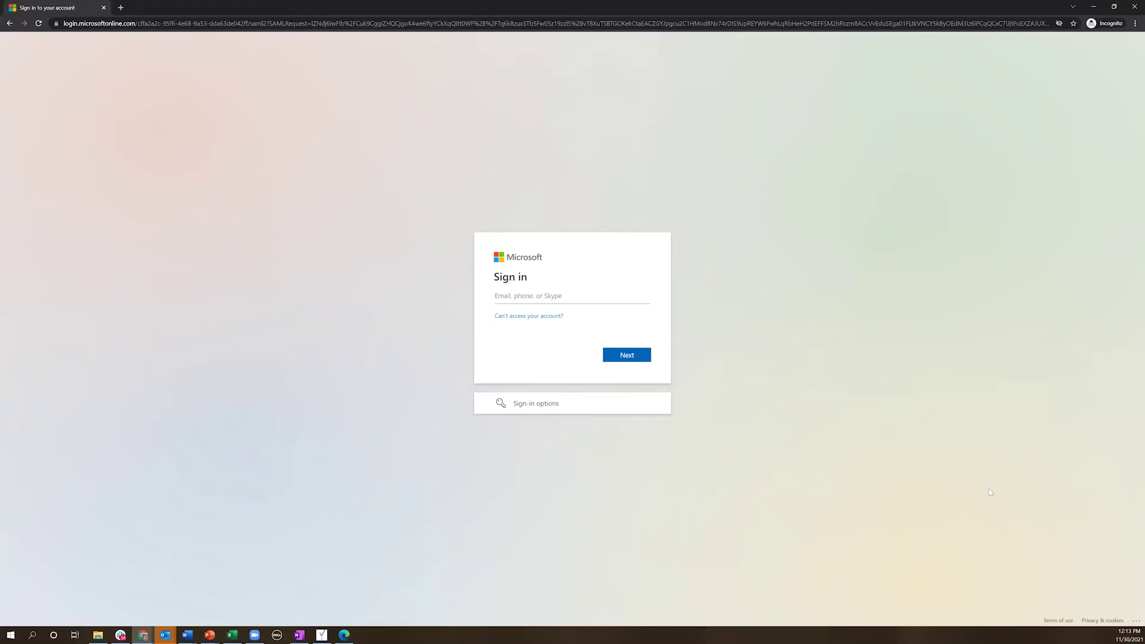
Submit the typed account email on the Windows Microsoft sign-in page.
{"action": "key", "text": "Return"}
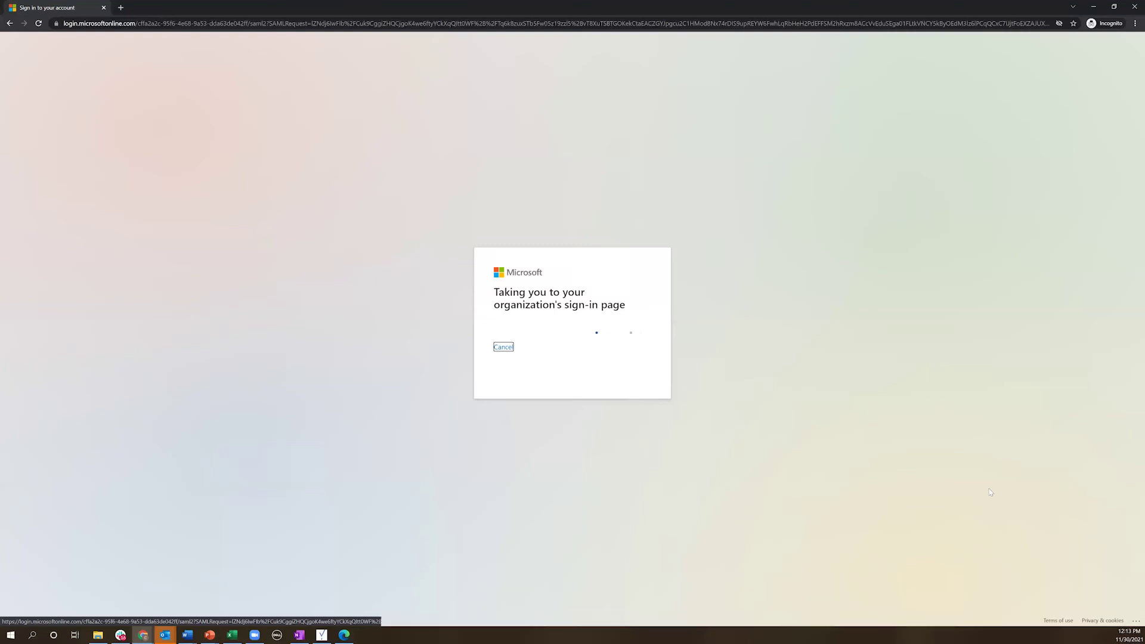